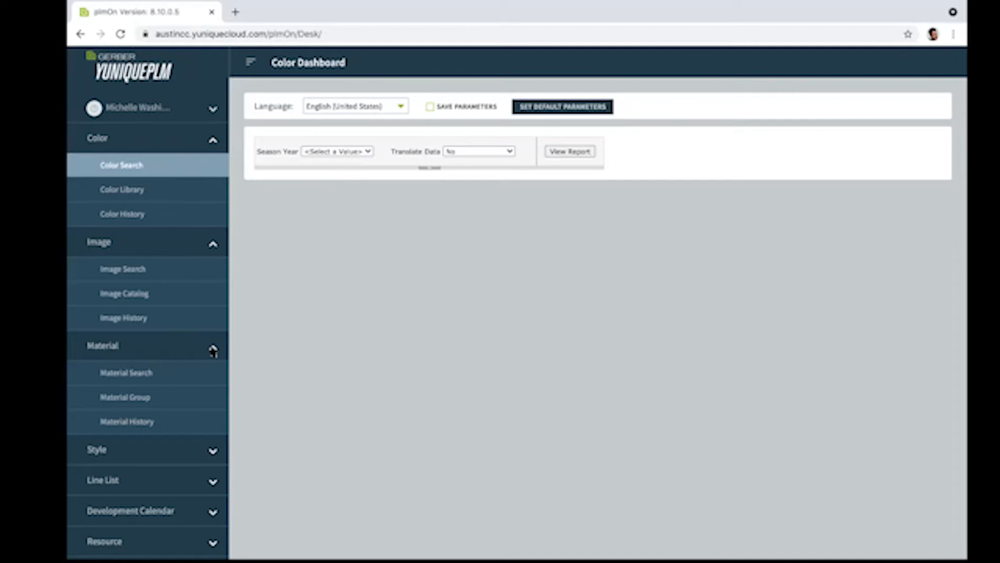
Step: Examine the subfolders of the Image, Material, Style, Line List and Development Calendar folders, leaving every folder collapsed, including Color
{"action": "left_click", "coordinate": [213, 349]}
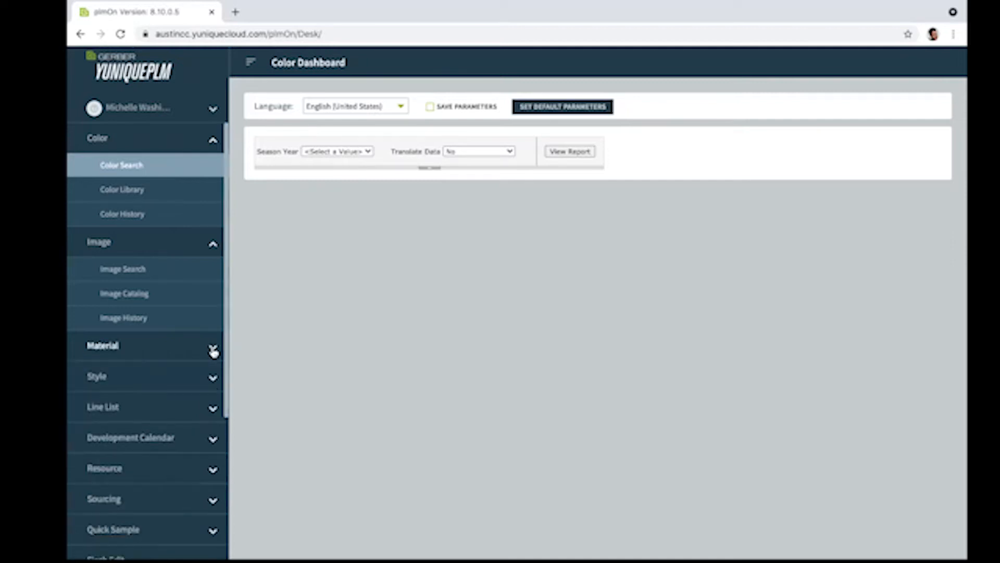
{"action": "left_click", "coordinate": [214, 245]}
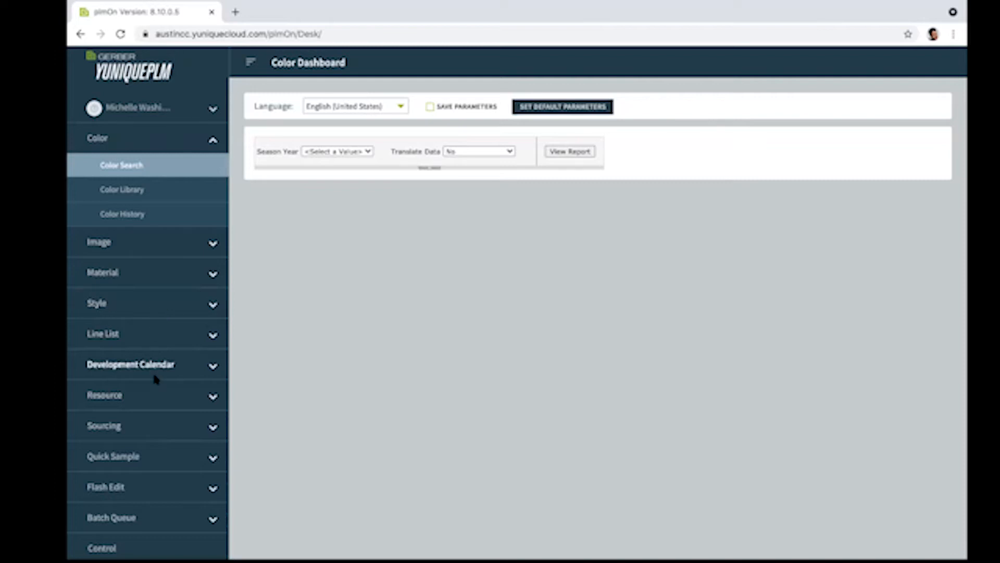
{"action": "left_click", "coordinate": [212, 244]}
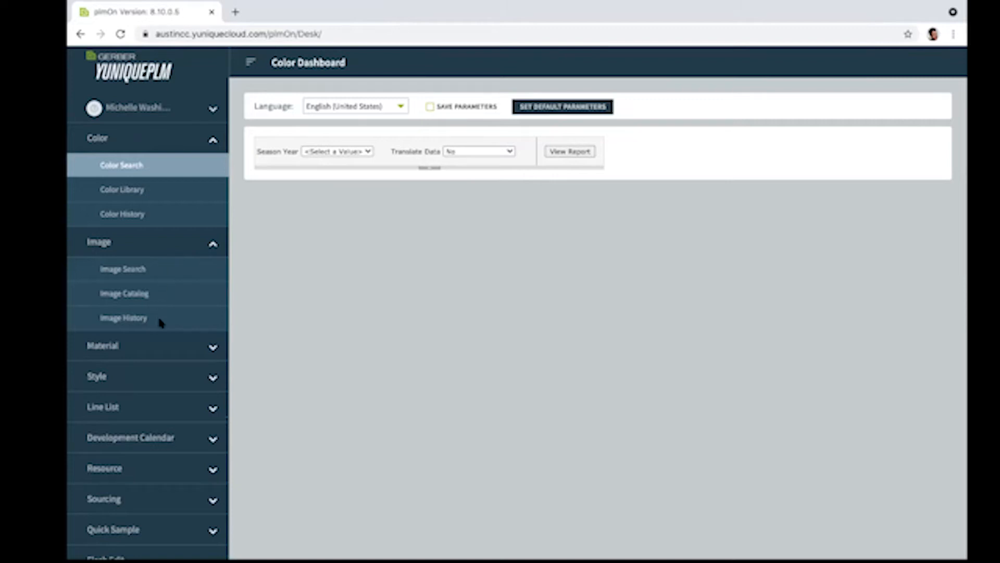
{"action": "left_click", "coordinate": [212, 350]}
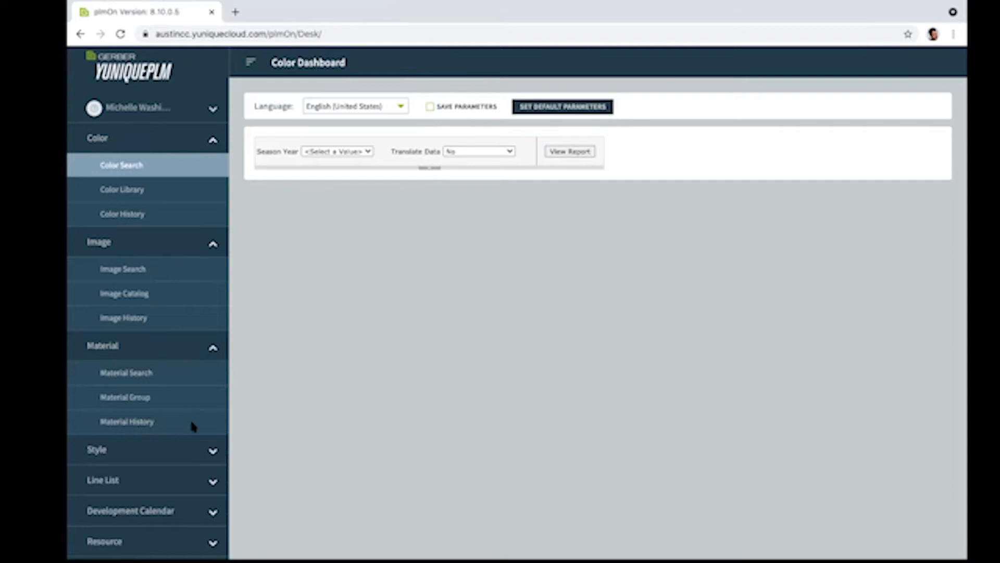
{"action": "left_click", "coordinate": [212, 352]}
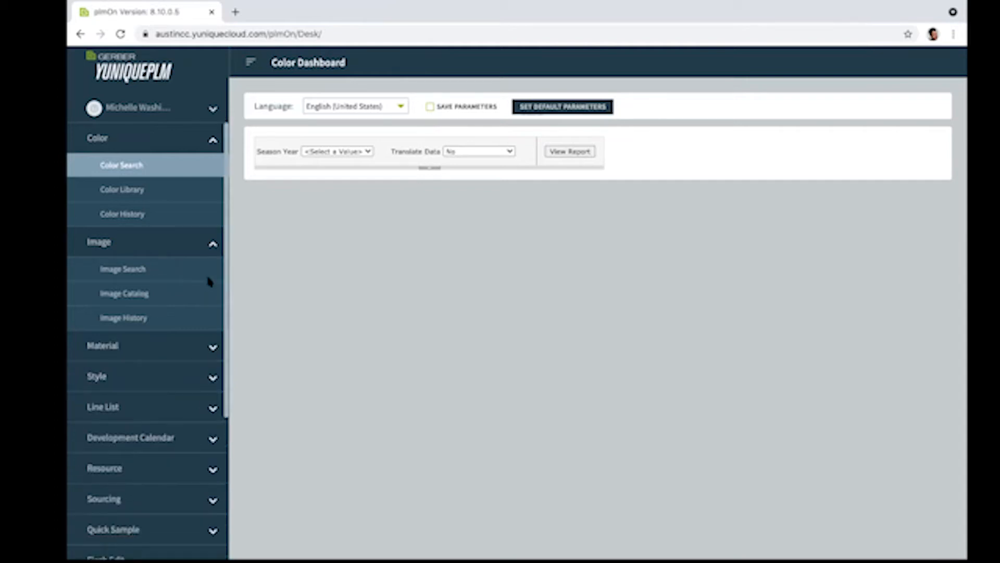
{"action": "left_click", "coordinate": [214, 247]}
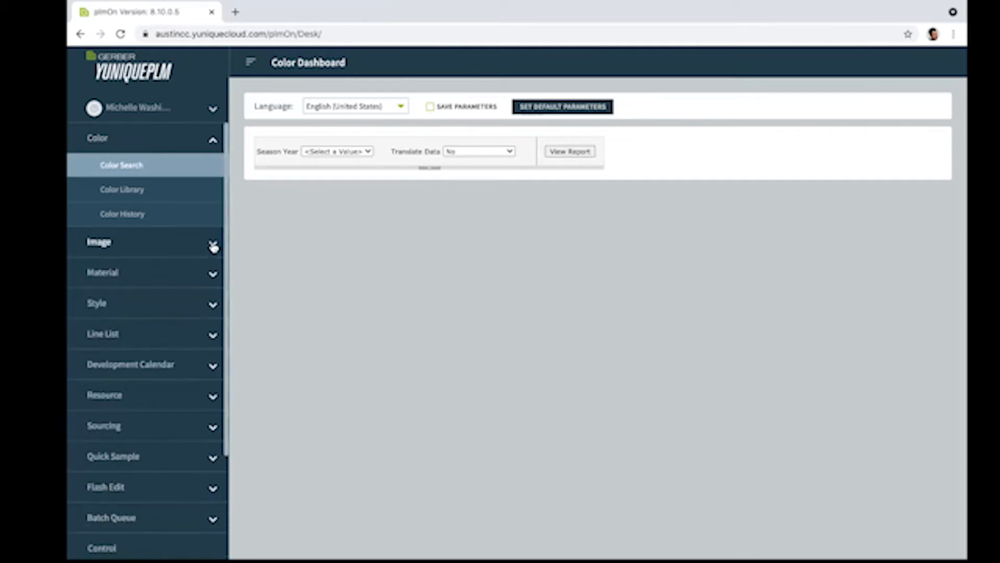
{"action": "left_click", "coordinate": [214, 307]}
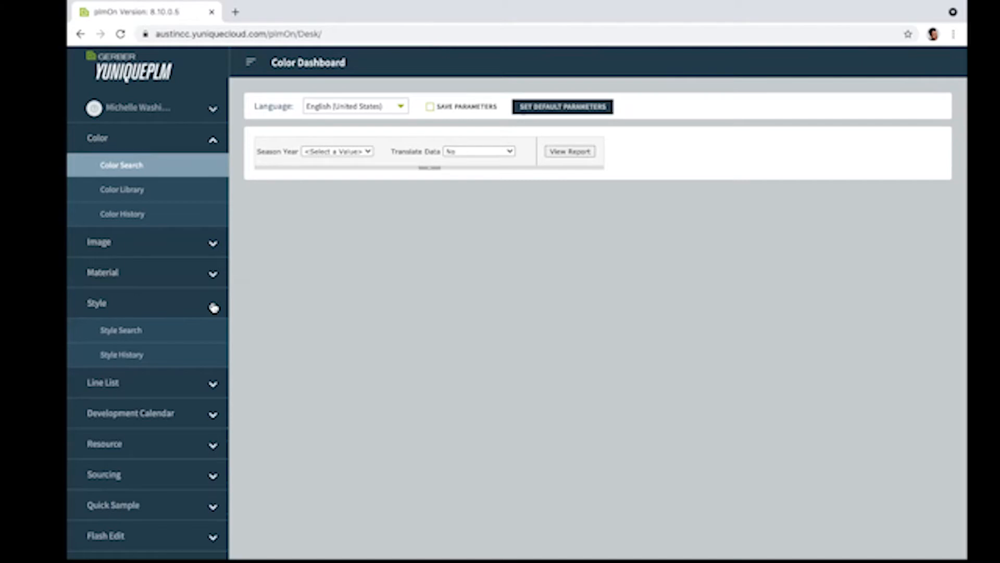
{"action": "left_click", "coordinate": [212, 386]}
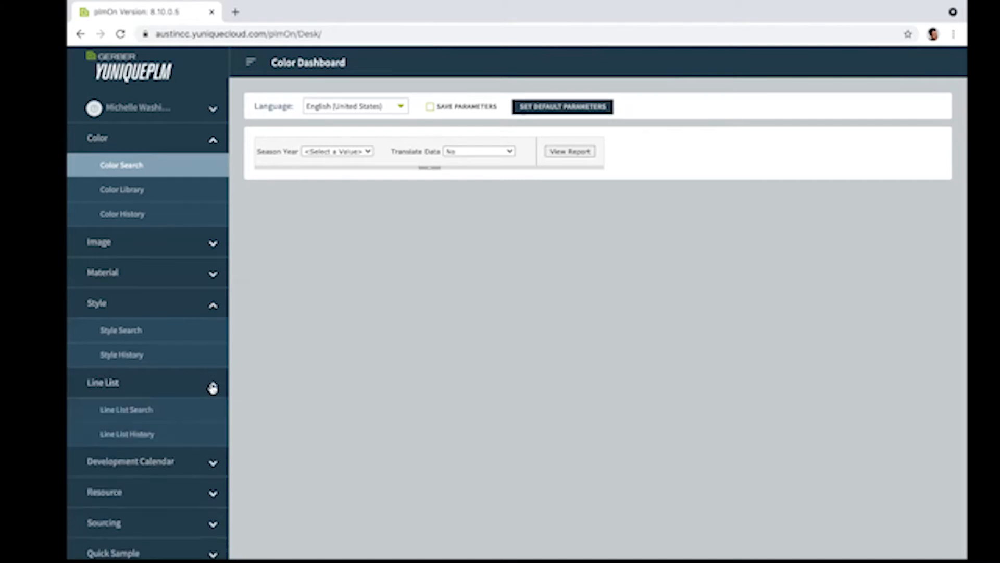
{"action": "left_click", "coordinate": [213, 465]}
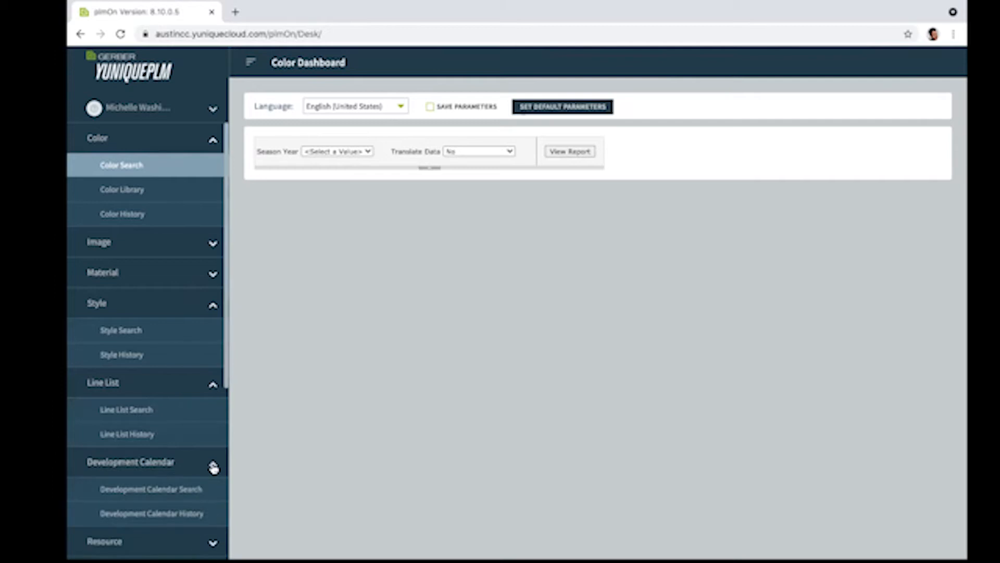
{"action": "left_click", "coordinate": [213, 306]}
{"action": "left_click", "coordinate": [213, 338]}
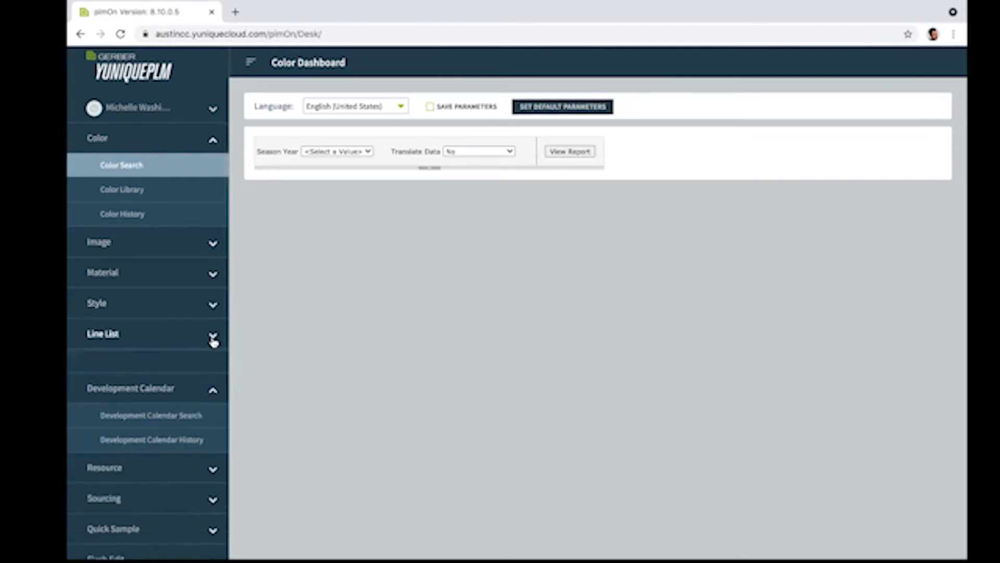
{"action": "left_click", "coordinate": [212, 368]}
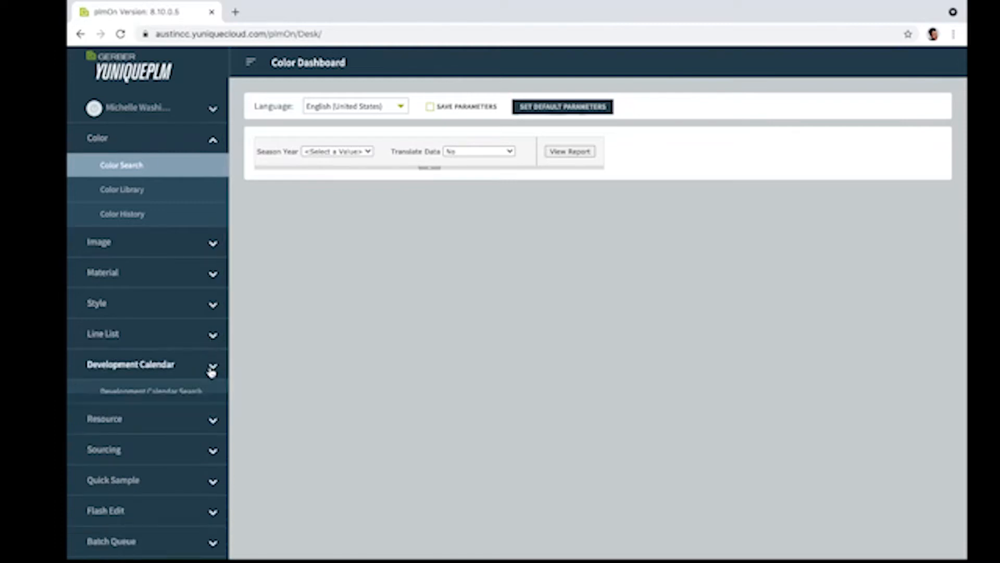
{"action": "left_click", "coordinate": [213, 142]}
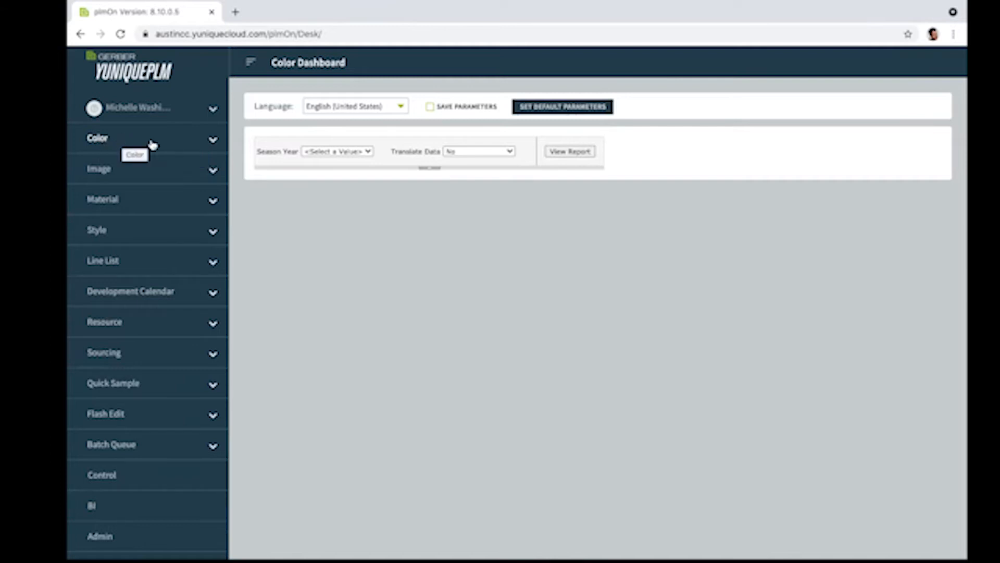
Step: Look through the Color folder's Color Search, Color Library and Color History pages, closing the Company Library after viewing it
{"action": "left_click", "coordinate": [213, 141]}
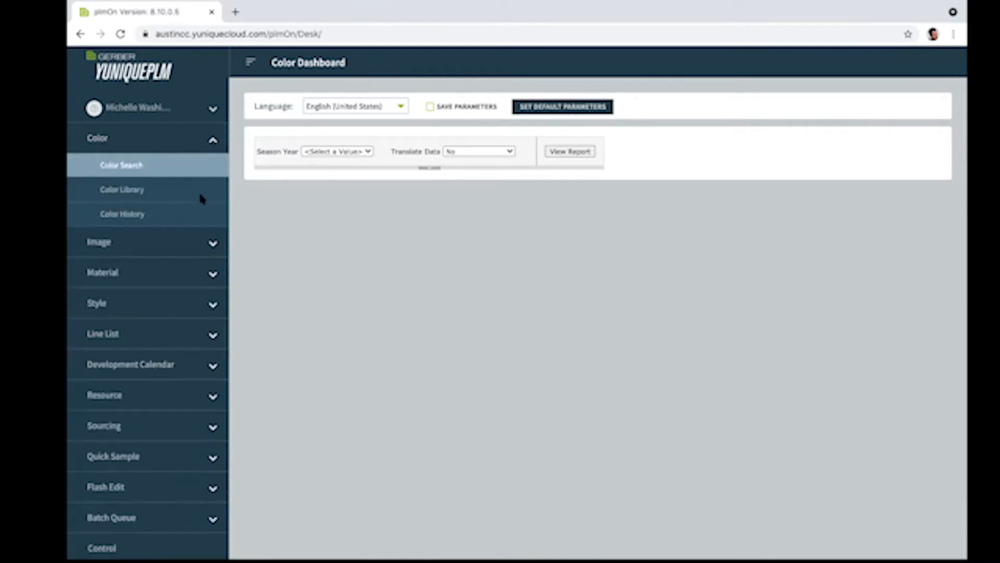
{"action": "left_click", "coordinate": [134, 166]}
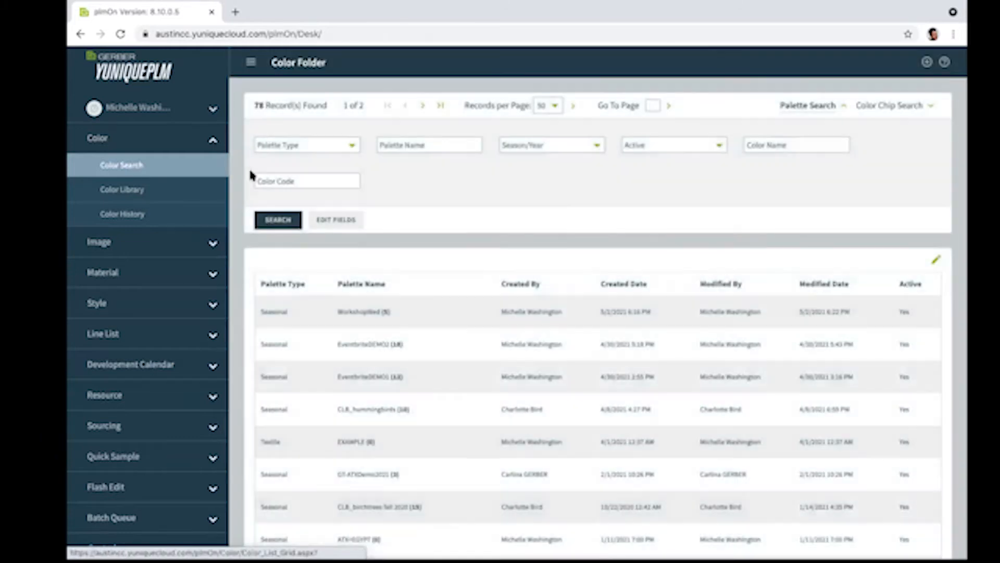
{"action": "left_click", "coordinate": [136, 190]}
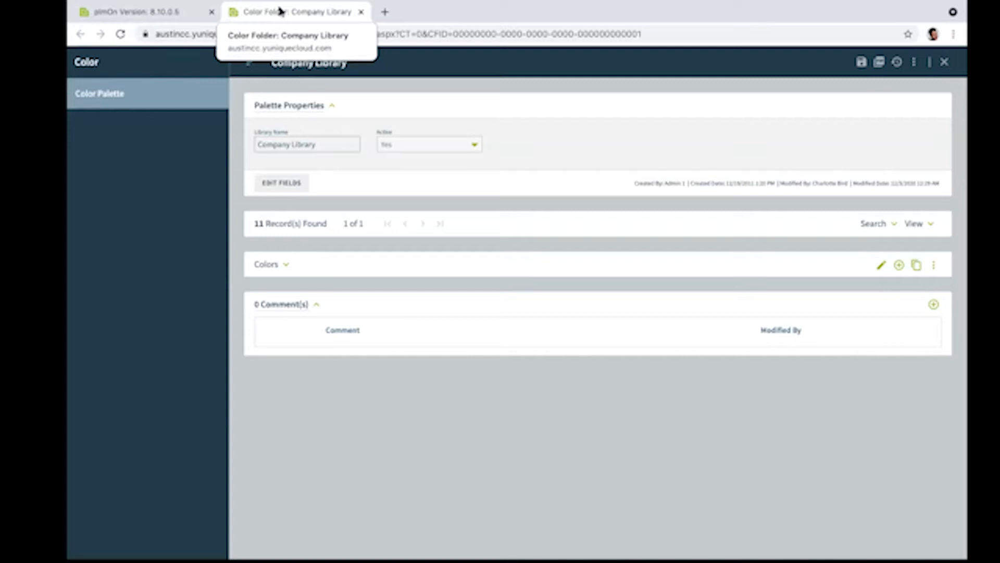
{"action": "left_click", "coordinate": [360, 13]}
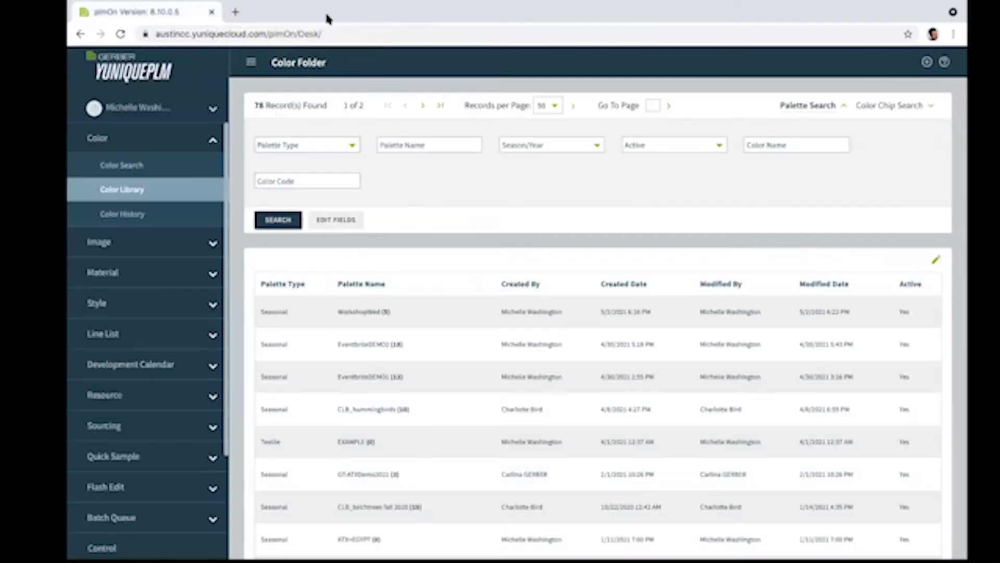
{"action": "left_click", "coordinate": [126, 215]}
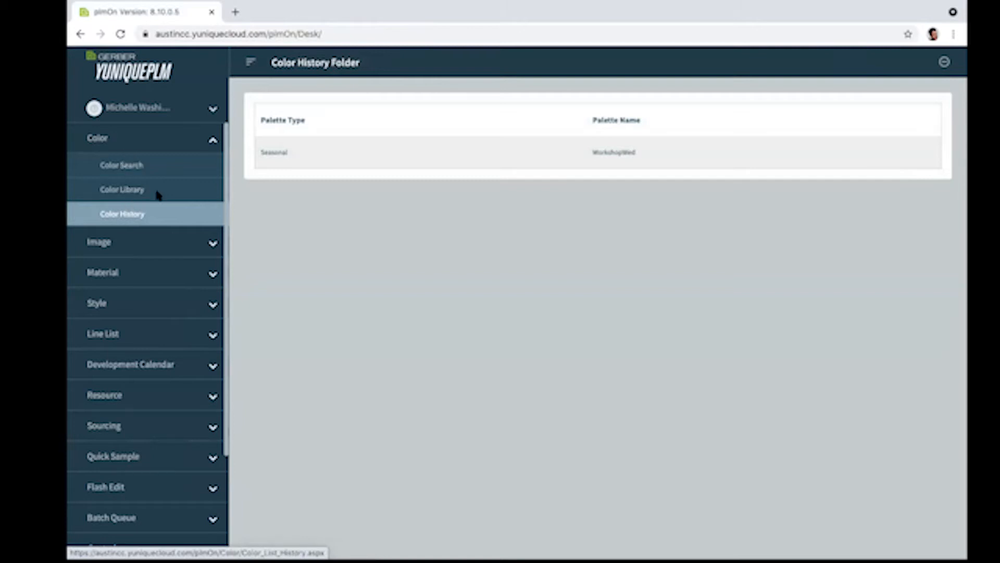
Step: From Color Search, create and save a new color palette named WORKSHOP with the Gerber Example Production Dev Calendar
{"action": "left_click", "coordinate": [129, 171]}
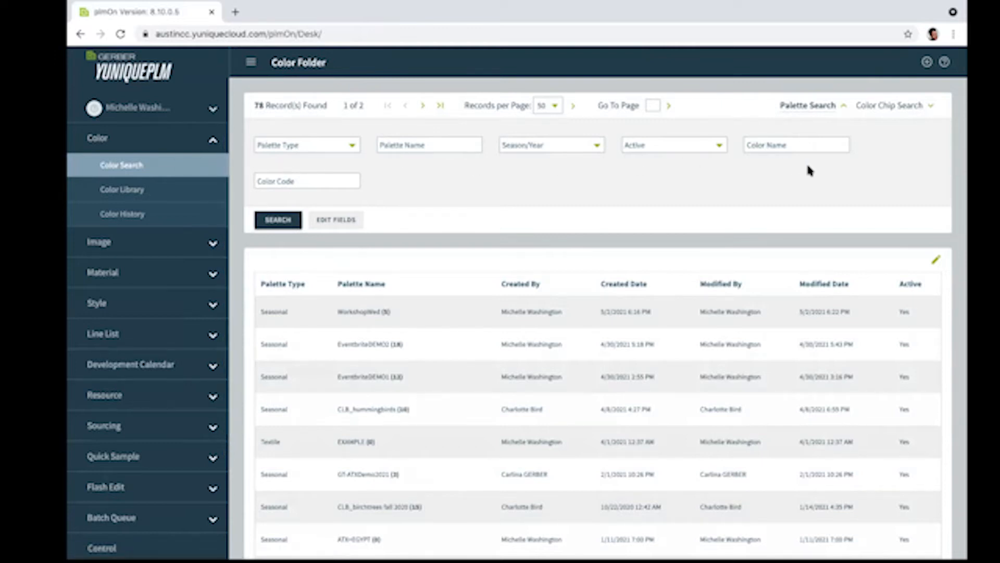
{"action": "left_click", "coordinate": [928, 63]}
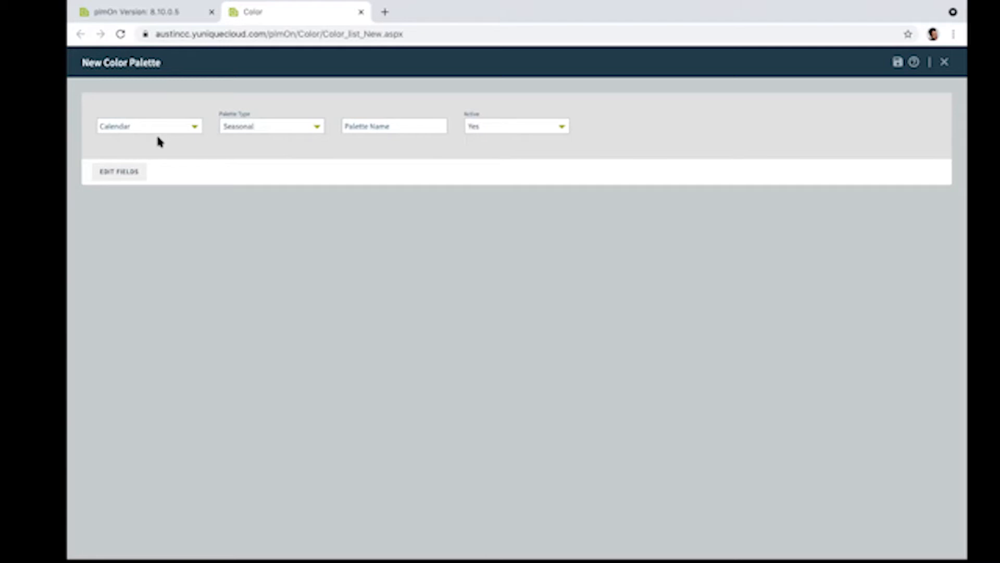
{"action": "left_click", "coordinate": [192, 129]}
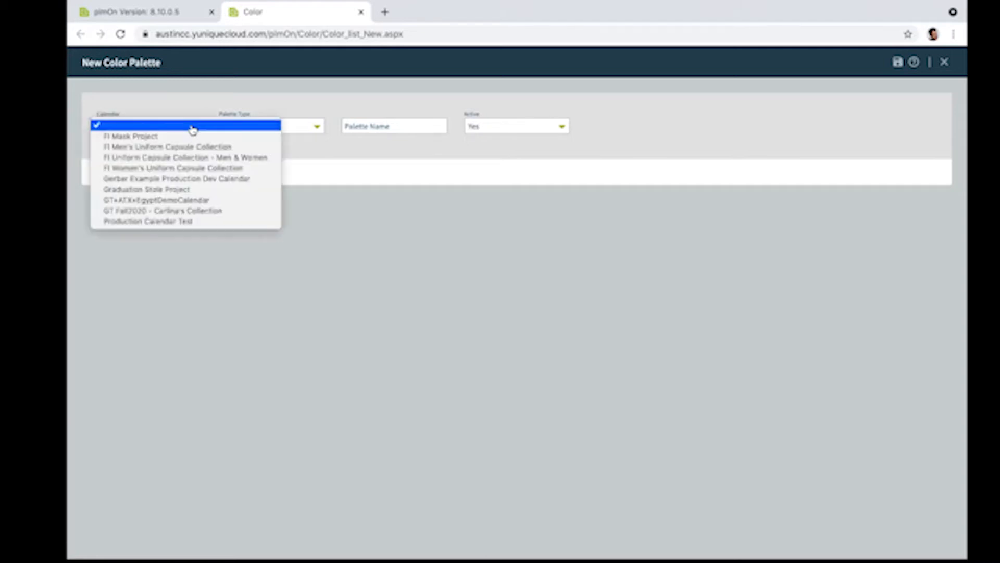
{"action": "left_click", "coordinate": [161, 180]}
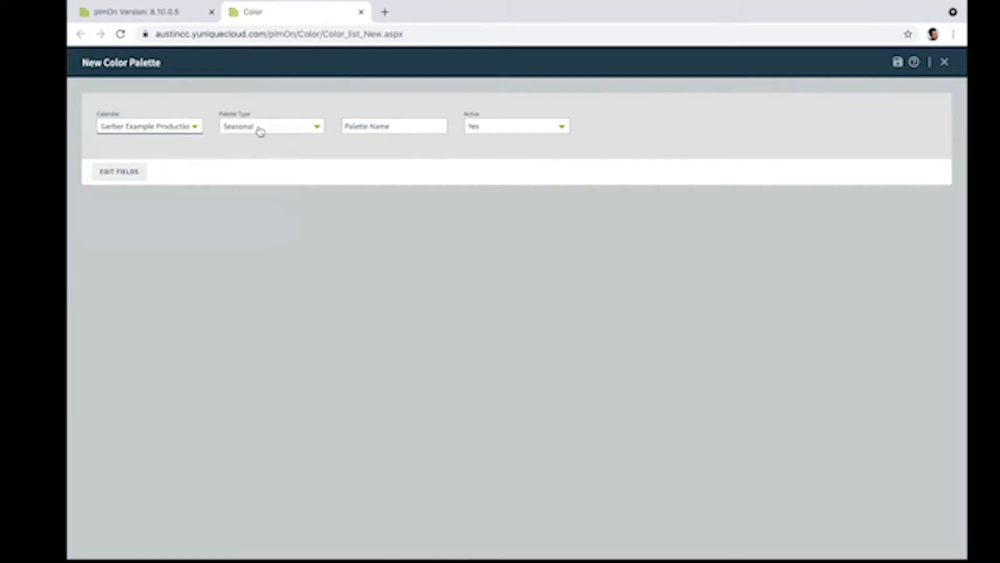
{"action": "left_click", "coordinate": [365, 128]}
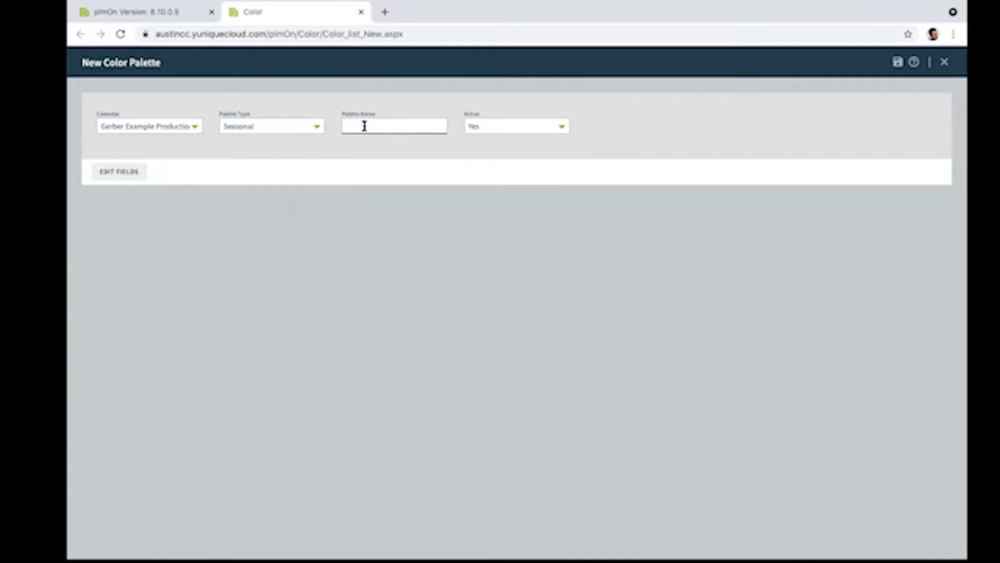
{"action": "type", "text": "ORKSHOP"}
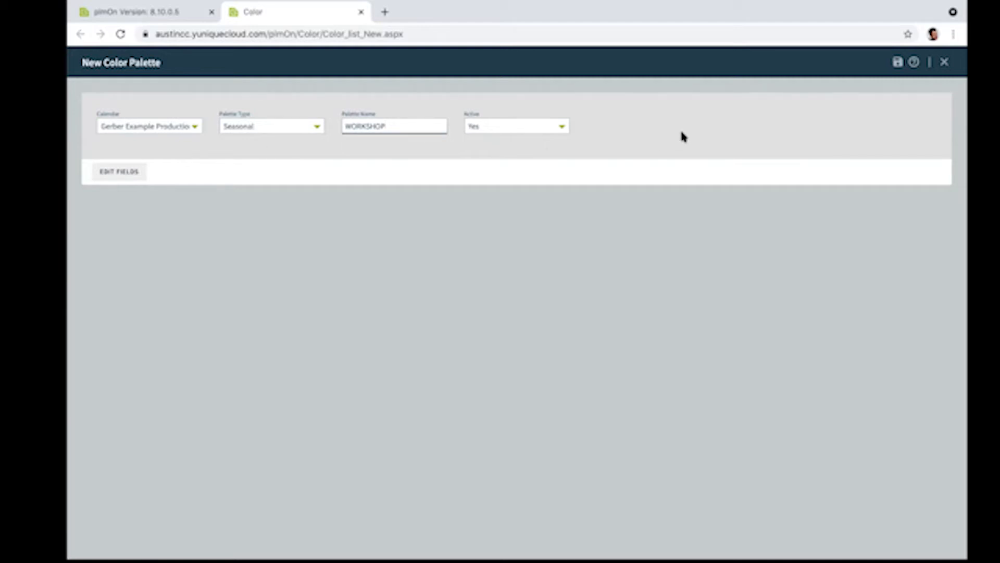
{"action": "left_click", "coordinate": [897, 63]}
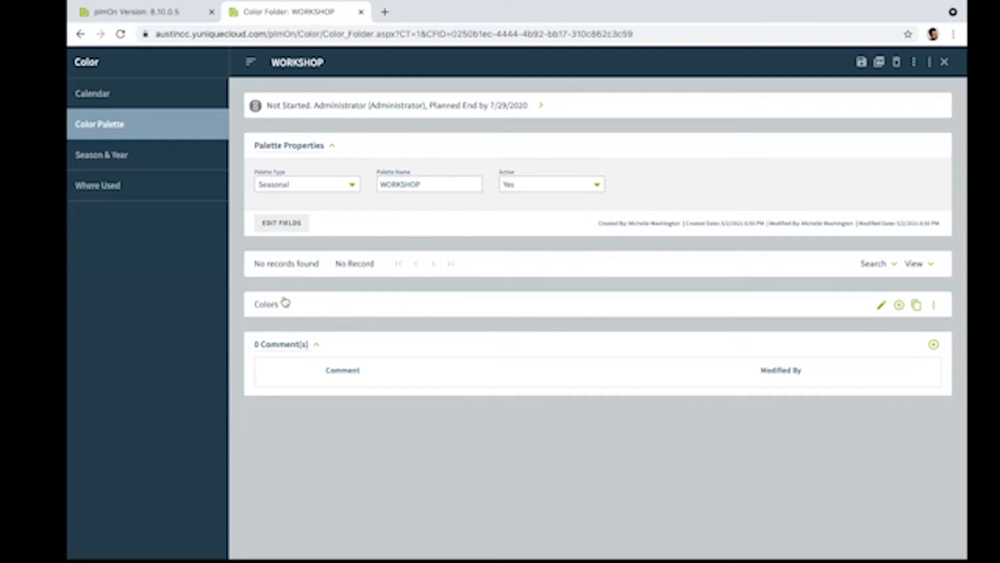
Step: Open the color library for adding colors to the WORKSHOP palette and examine the PANTONE libraries from PANTONE COATED through PANTONE TCX
{"action": "left_click", "coordinate": [900, 305]}
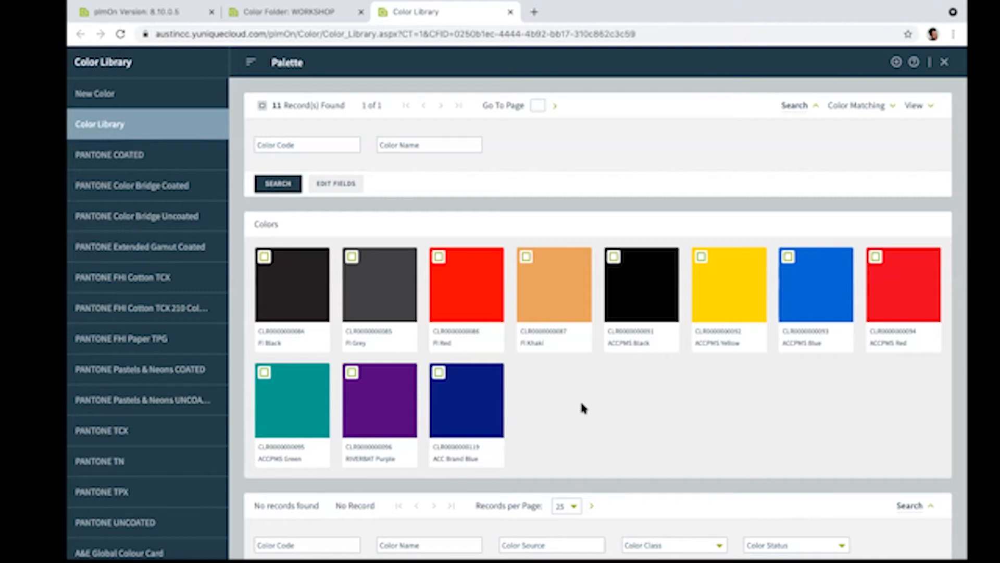
{"action": "left_click", "coordinate": [128, 160]}
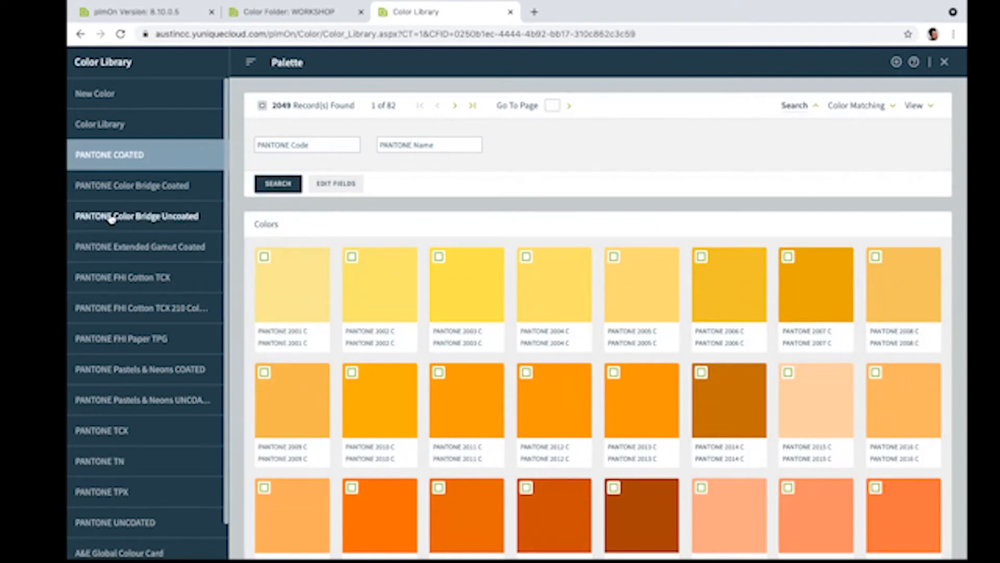
{"action": "left_click", "coordinate": [102, 193]}
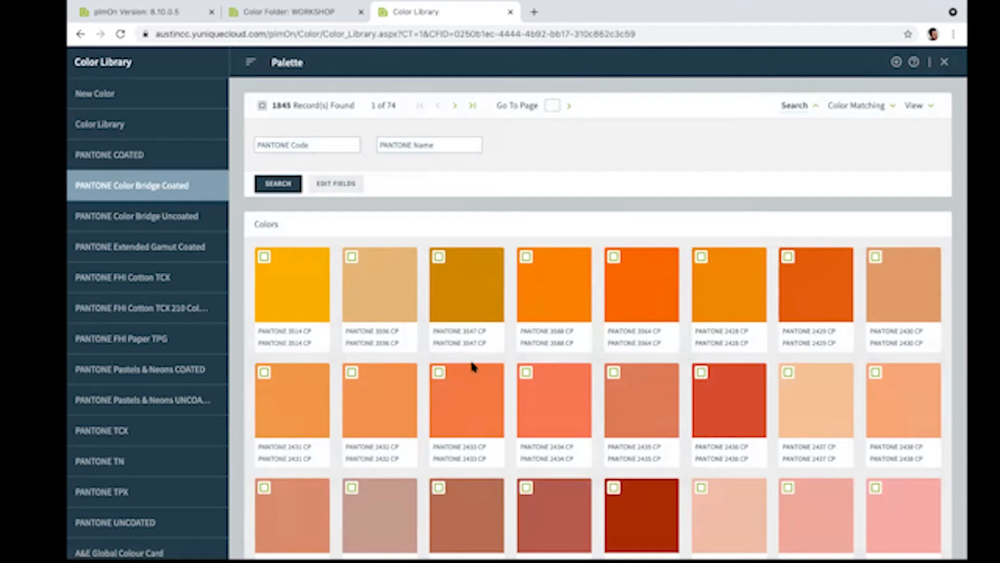
{"action": "left_click", "coordinate": [172, 222]}
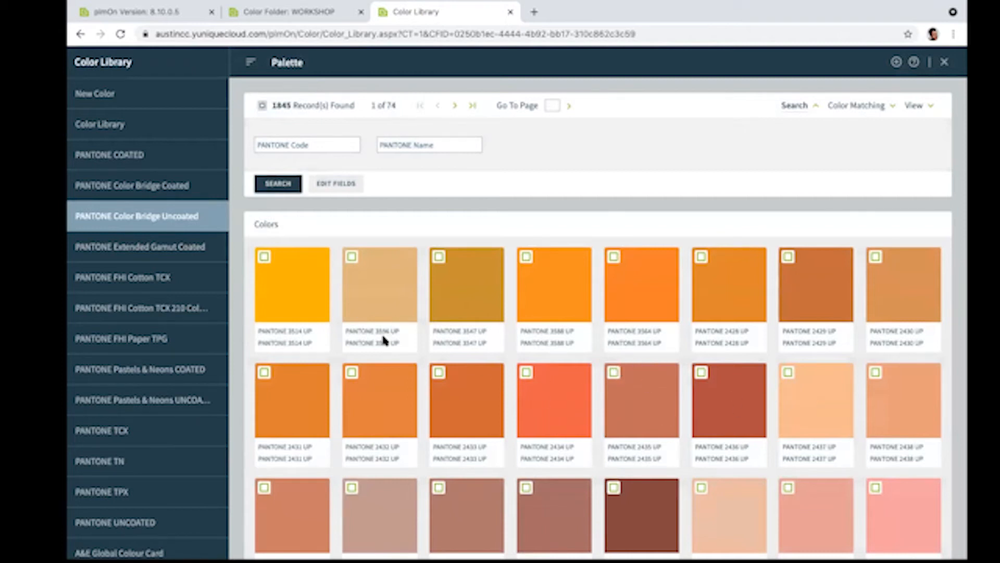
{"action": "left_click", "coordinate": [113, 254]}
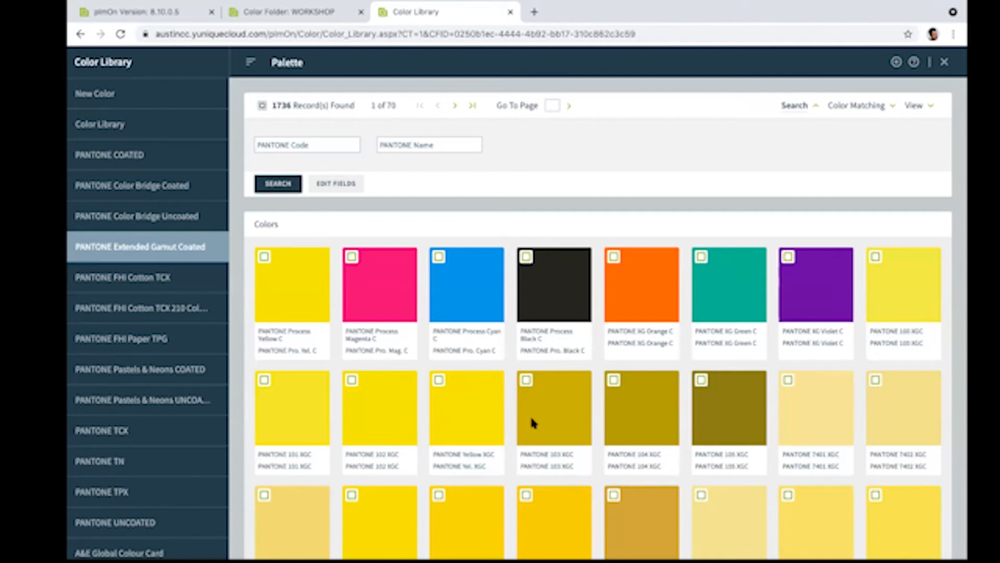
{"action": "left_click", "coordinate": [146, 281]}
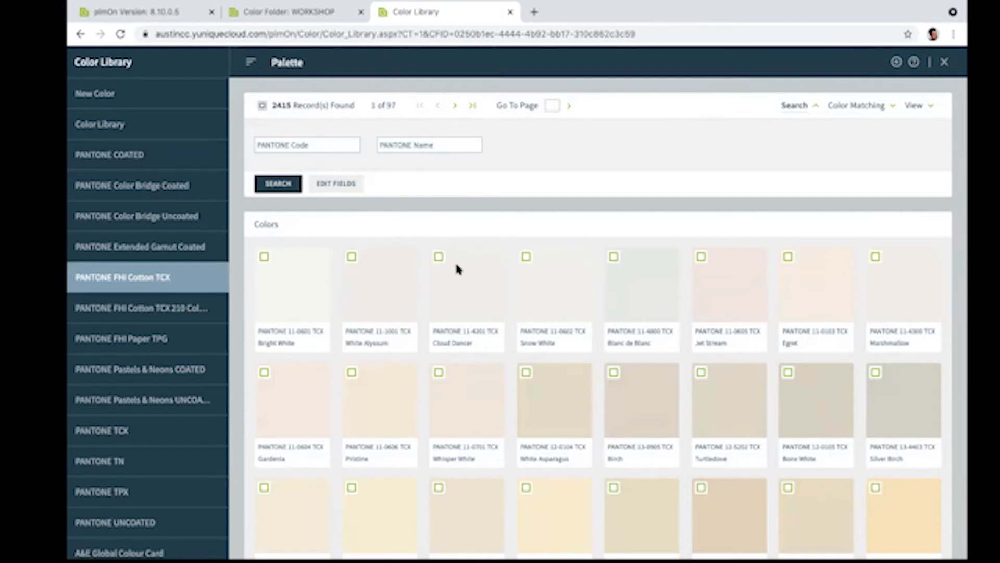
{"action": "left_click", "coordinate": [146, 306]}
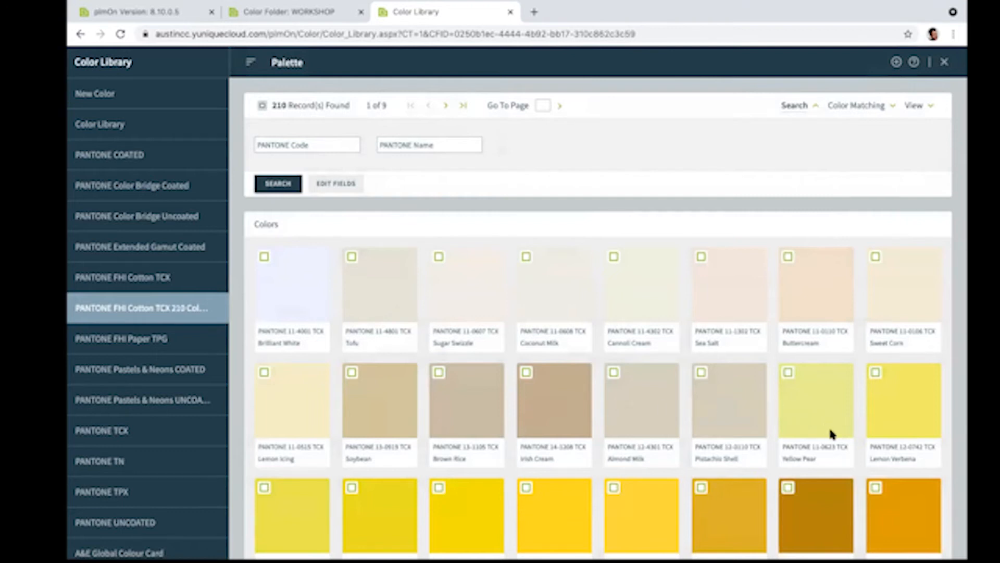
{"action": "left_click", "coordinate": [144, 345]}
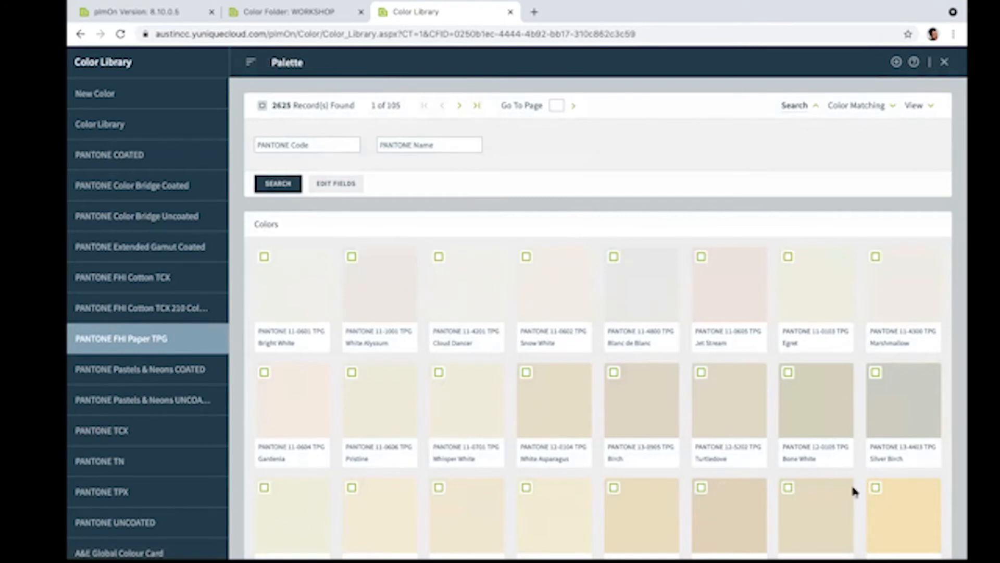
{"action": "left_click", "coordinate": [115, 373]}
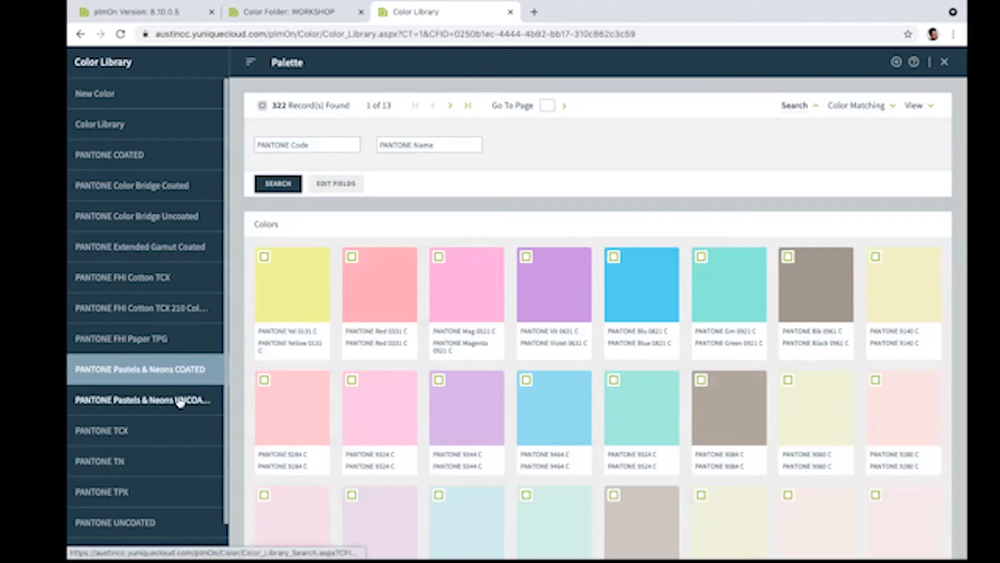
{"action": "left_click", "coordinate": [139, 403]}
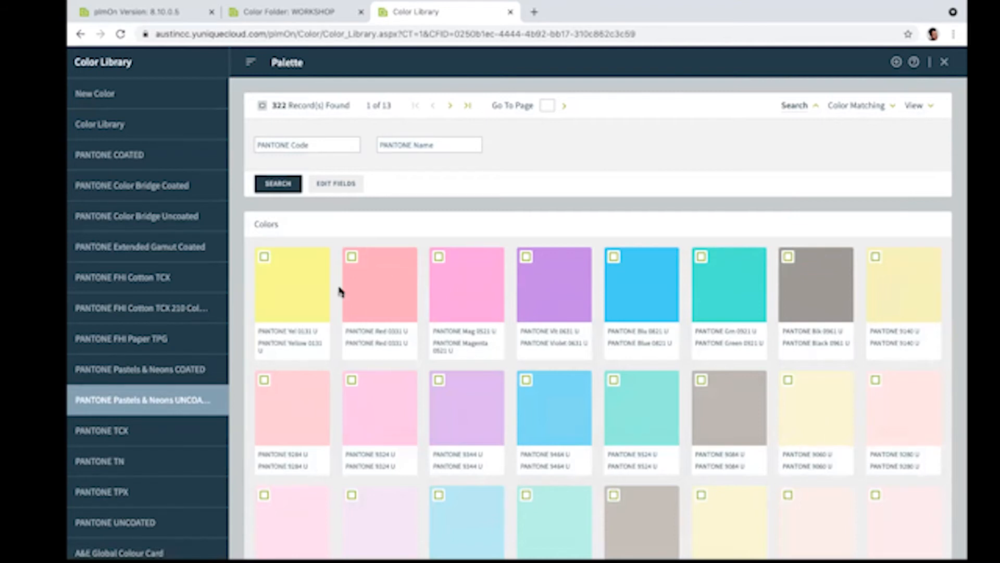
{"action": "left_click", "coordinate": [126, 430]}
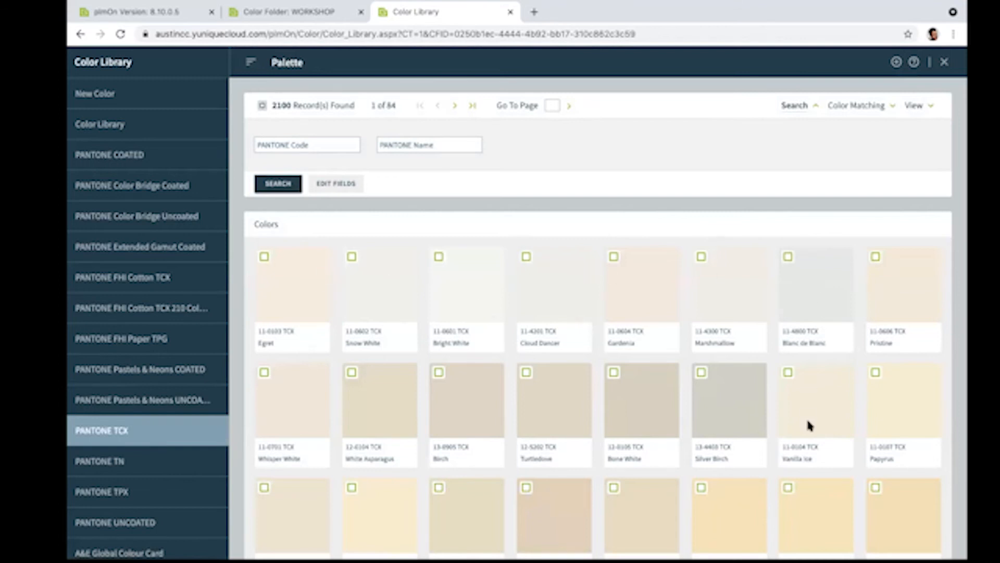
Step: Examine the PANTONE TN, PANTONE TPX and PANTONE UNCOATED libraries, followed by the company's own Color Library
{"action": "left_click", "coordinate": [112, 465]}
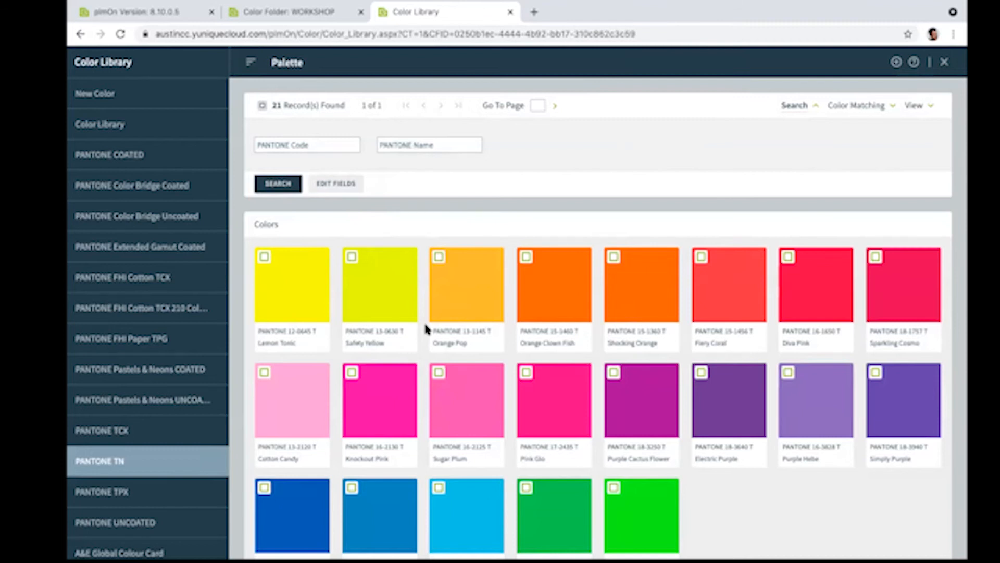
{"action": "left_click", "coordinate": [110, 493]}
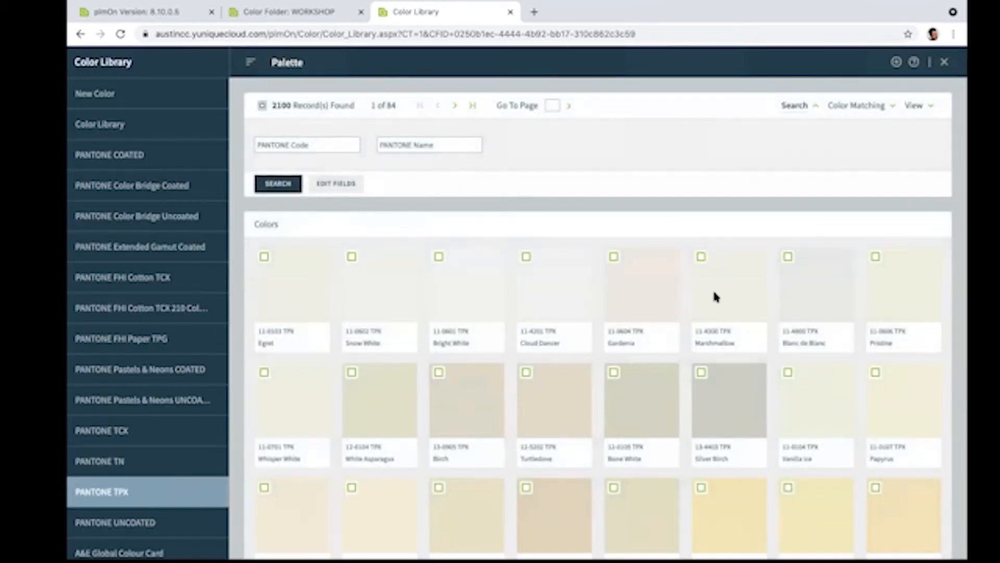
{"action": "left_click", "coordinate": [141, 521]}
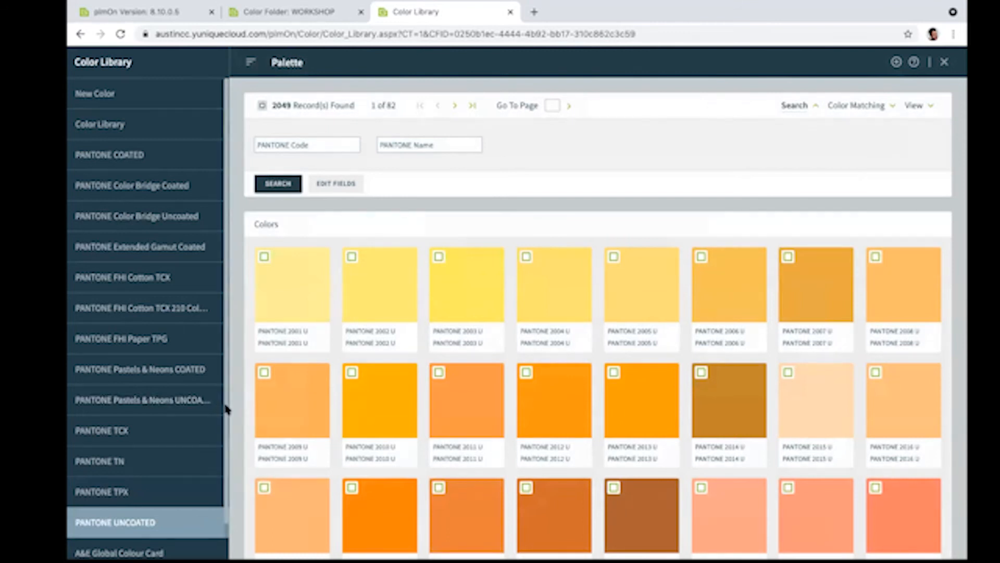
{"action": "left_click", "coordinate": [117, 126]}
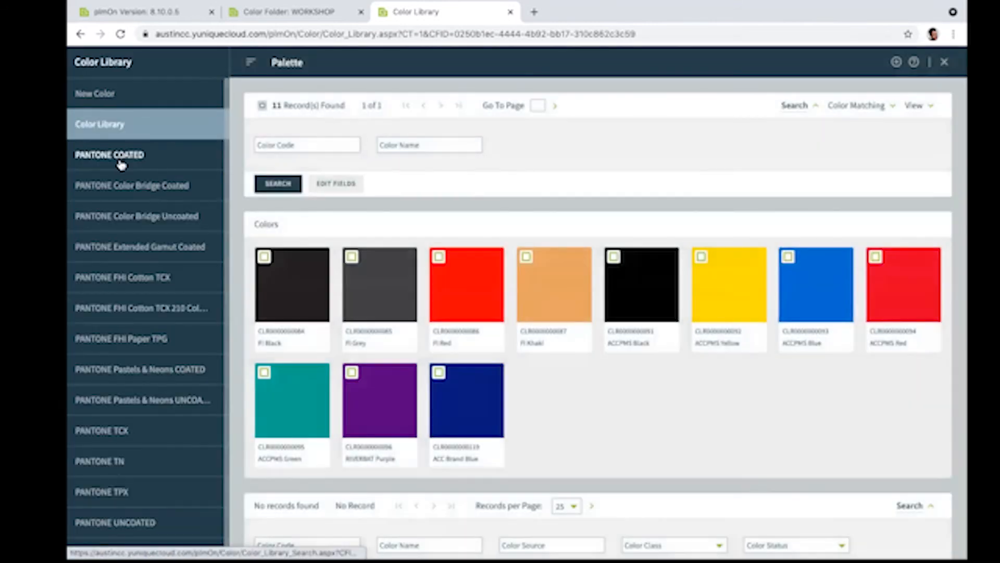
Step: Look through the PANTONE libraries again, from Color Bridge Coated through FHI Cotton TCX 210
{"action": "left_click", "coordinate": [117, 185]}
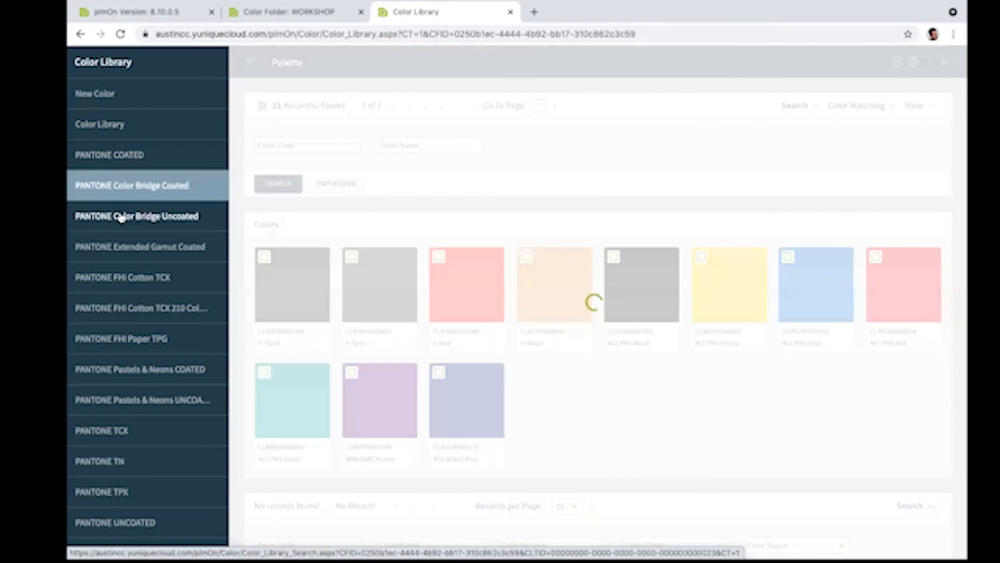
{"action": "left_click", "coordinate": [118, 216]}
{"action": "left_click", "coordinate": [117, 247]}
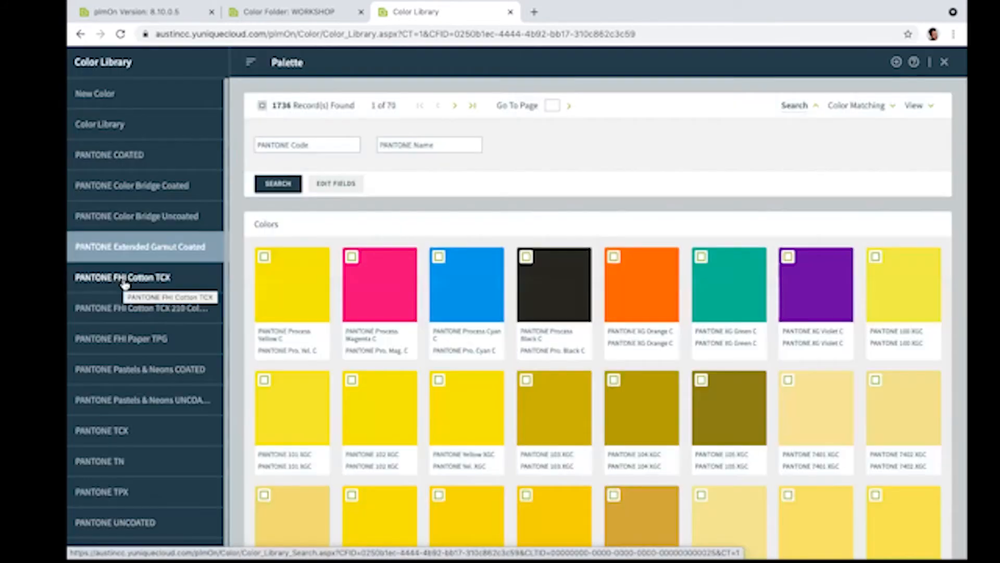
{"action": "left_click", "coordinate": [124, 282]}
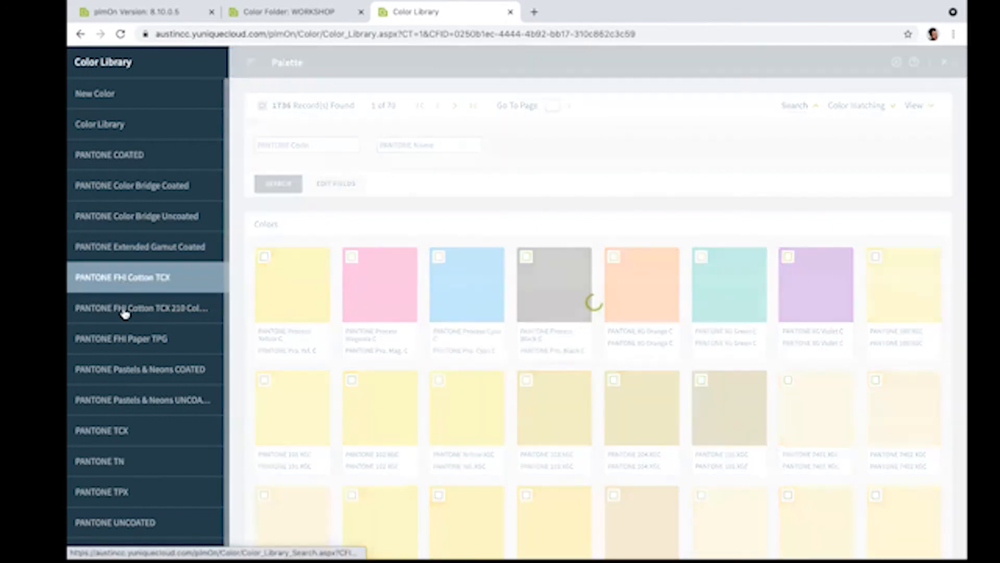
{"action": "left_click", "coordinate": [125, 312]}
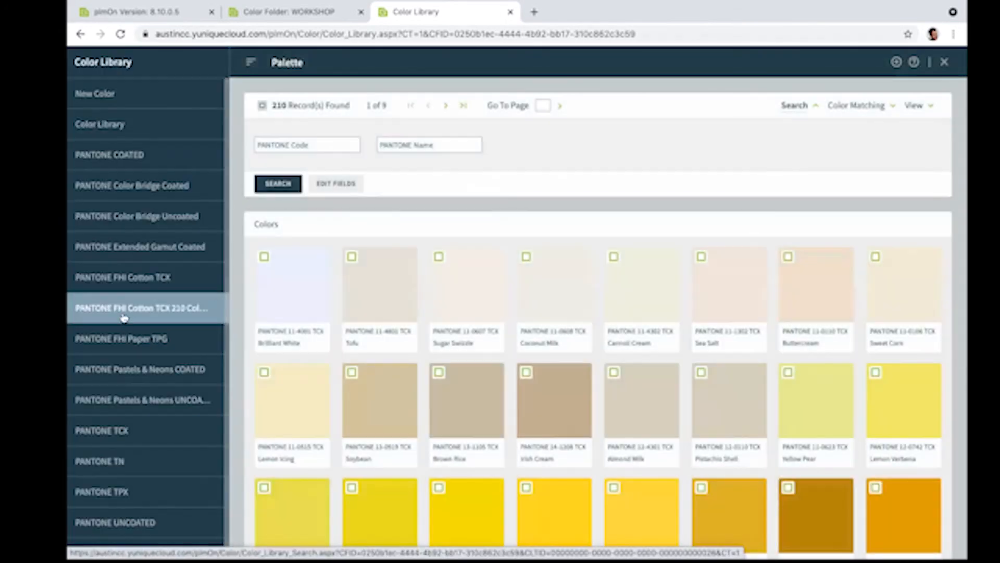
Step: Add Bright White, White Alyssum, Cloud Dancer, Snow White, Blanc de Blanc and Jet Stream from PANTONE FHI Paper TPG to the WORKSHOP palette
{"action": "left_click", "coordinate": [109, 341]}
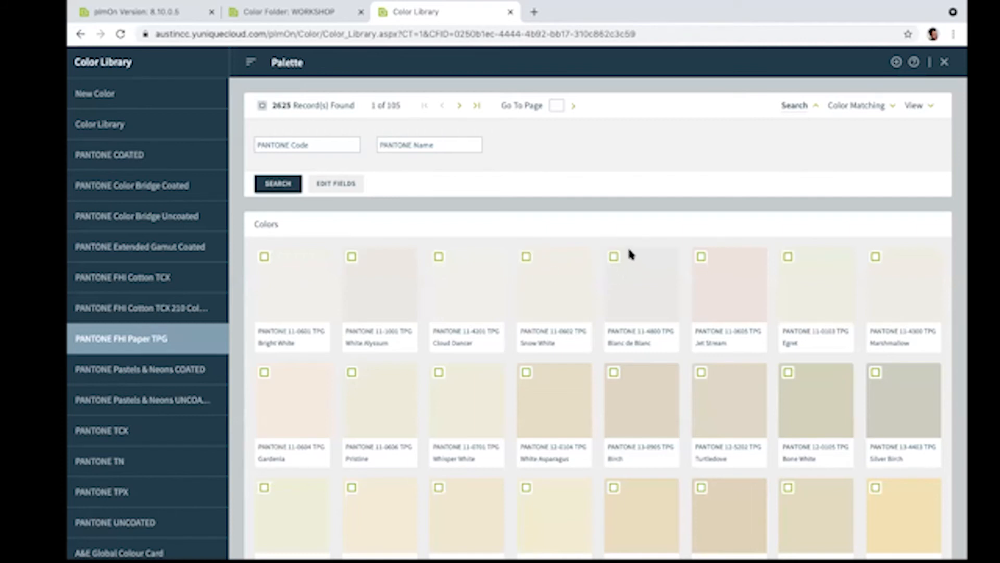
{"action": "left_click", "coordinate": [265, 258]}
{"action": "left_click", "coordinate": [352, 257]}
{"action": "left_click", "coordinate": [526, 256]}
{"action": "left_click", "coordinate": [614, 257]}
{"action": "left_click", "coordinate": [701, 257]}
{"action": "left_click", "coordinate": [896, 62]}
{"action": "left_click", "coordinate": [896, 62]}
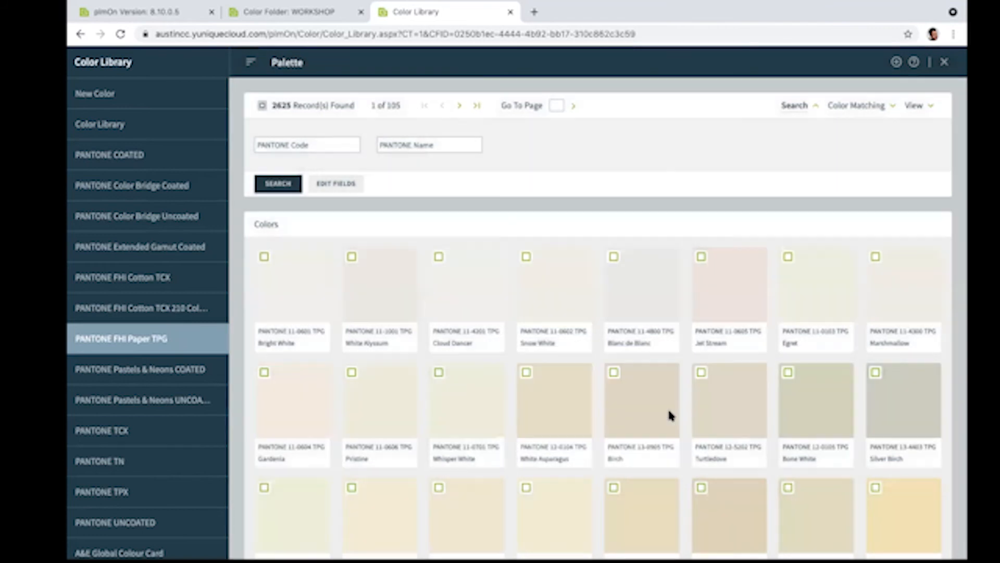
{"action": "left_click", "coordinate": [670, 413]}
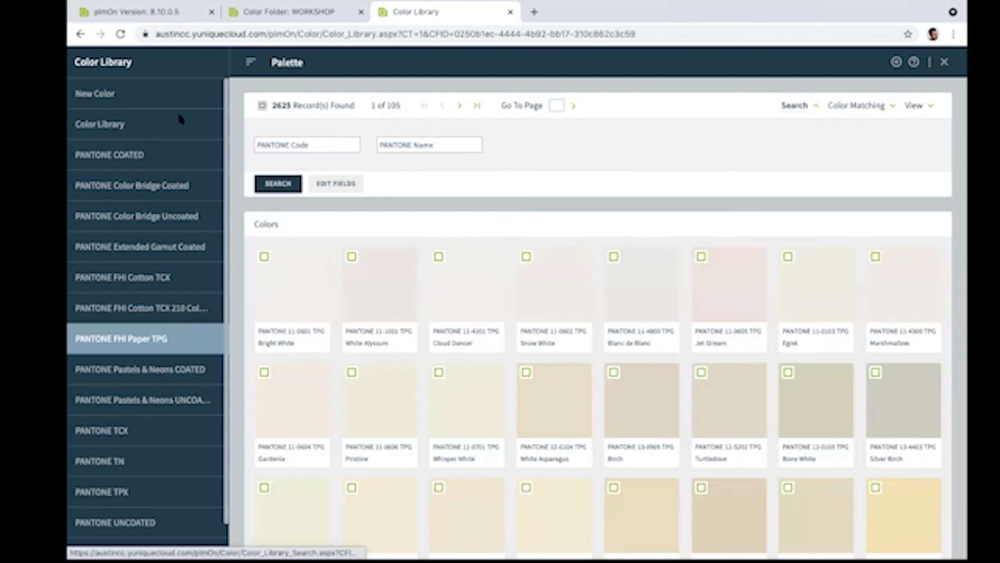
Step: Check the WORKSHOP palette's page against the color library, and close both pages to return to the Color Folder
{"action": "left_click", "coordinate": [345, 19]}
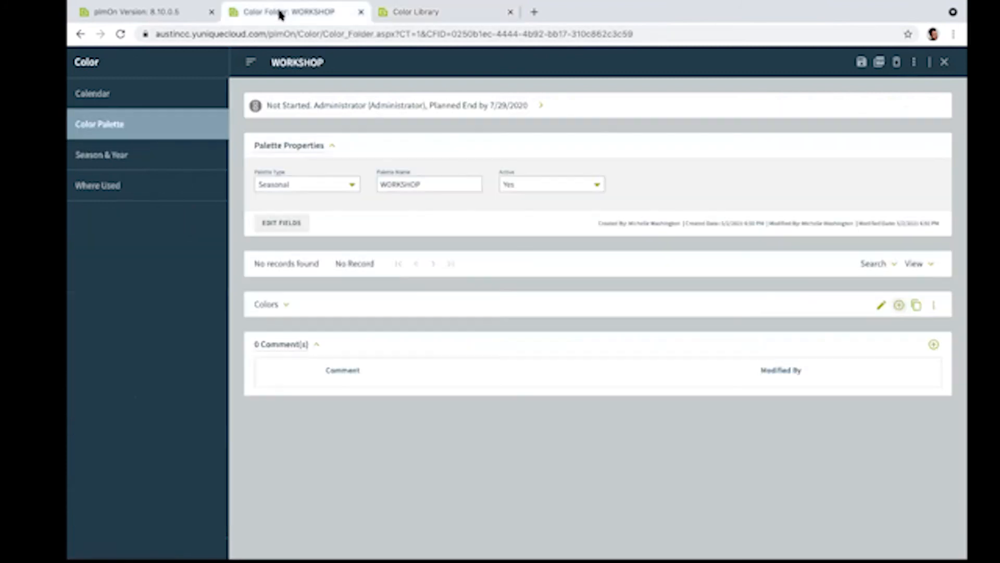
{"action": "left_click", "coordinate": [420, 15]}
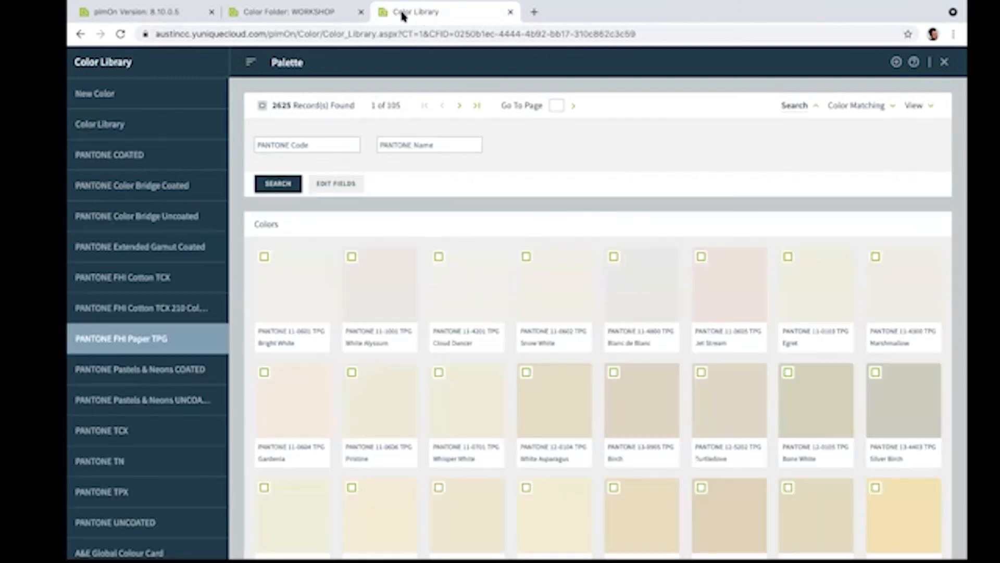
{"action": "left_click", "coordinate": [328, 16]}
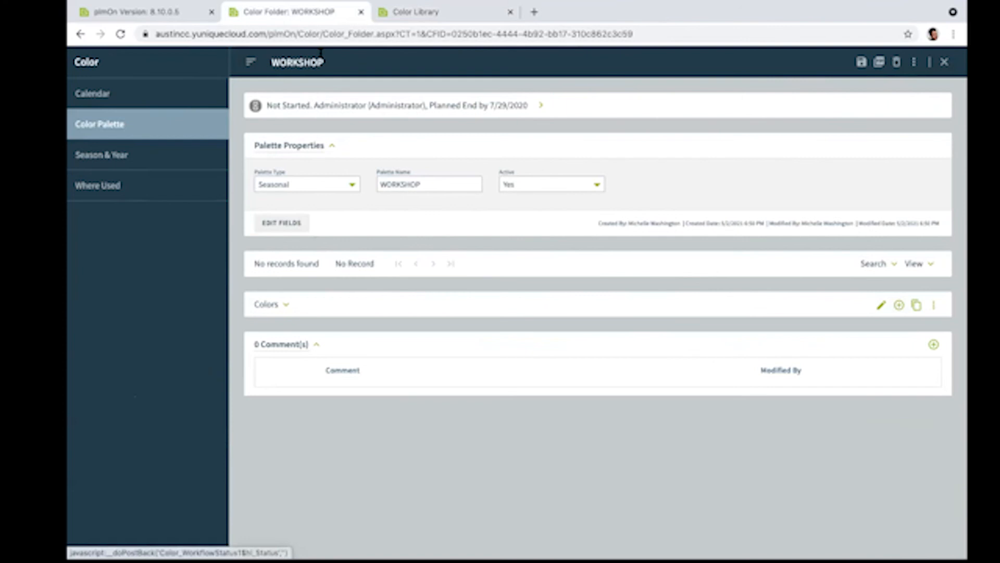
{"action": "left_click", "coordinate": [360, 13]}
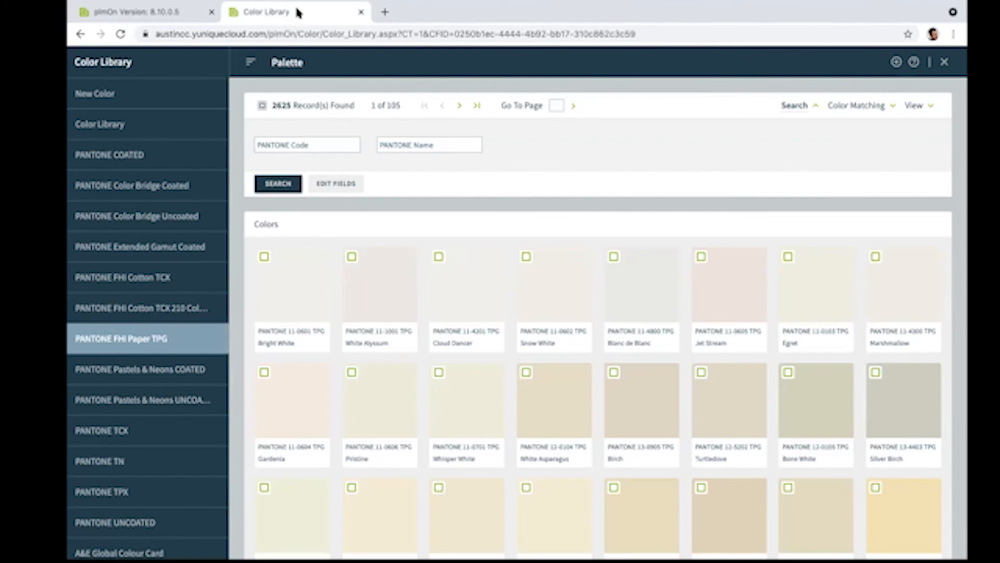
{"action": "left_click", "coordinate": [361, 12]}
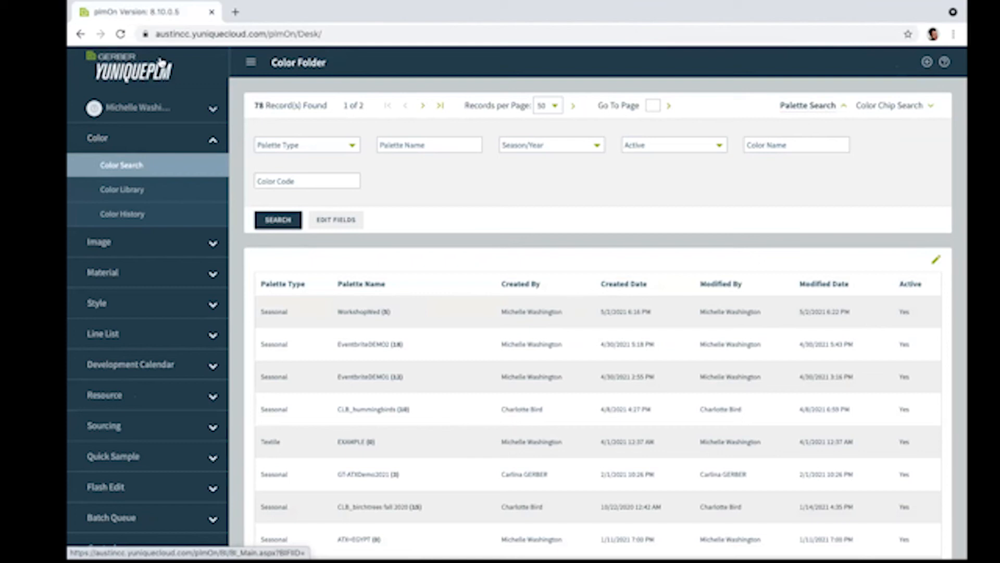
Step: Refresh the palette list by going to the Color Dashboard and back to Color Search, then enter the Palette Name search field
{"action": "left_click", "coordinate": [132, 77]}
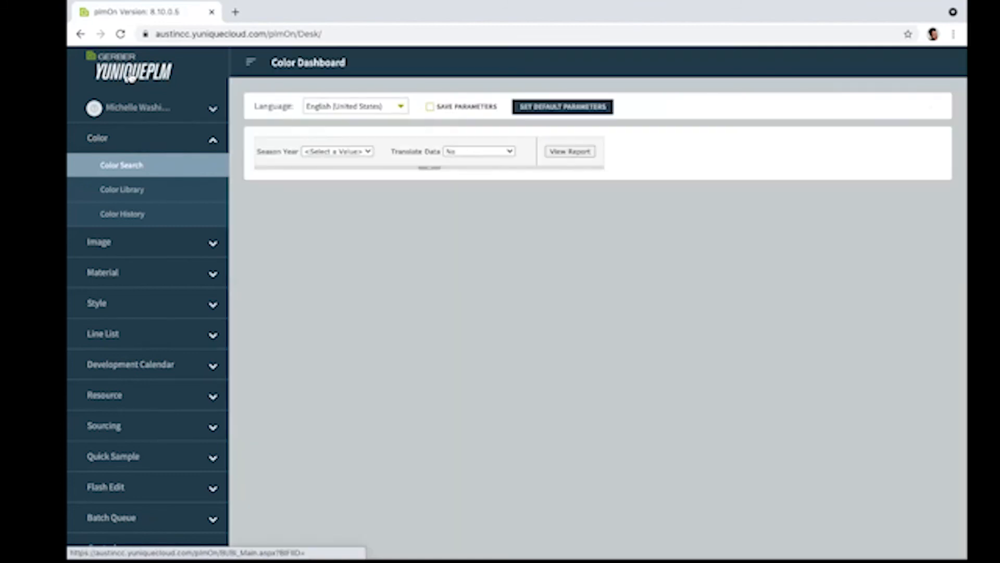
{"action": "left_click", "coordinate": [119, 167]}
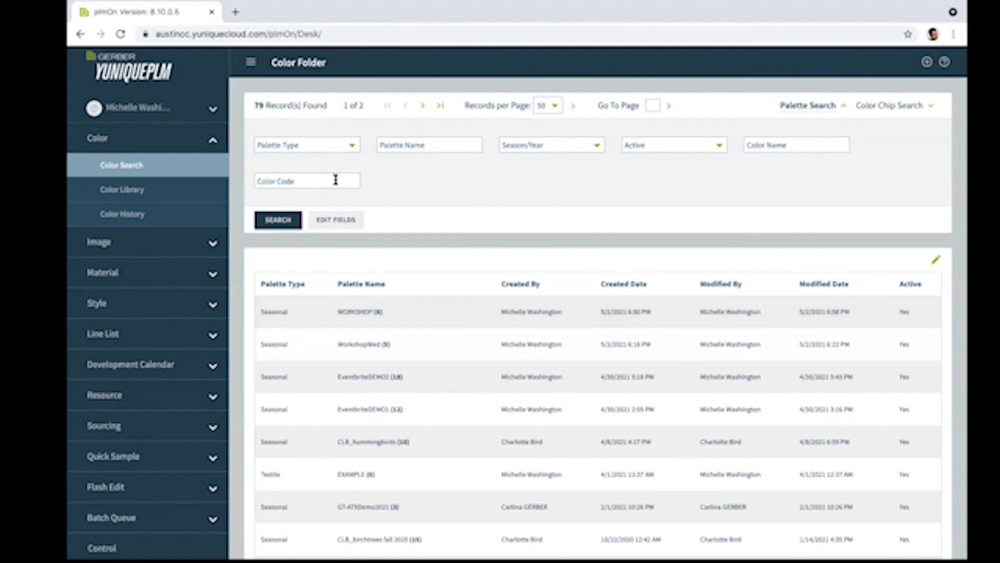
{"action": "left_click", "coordinate": [394, 146]}
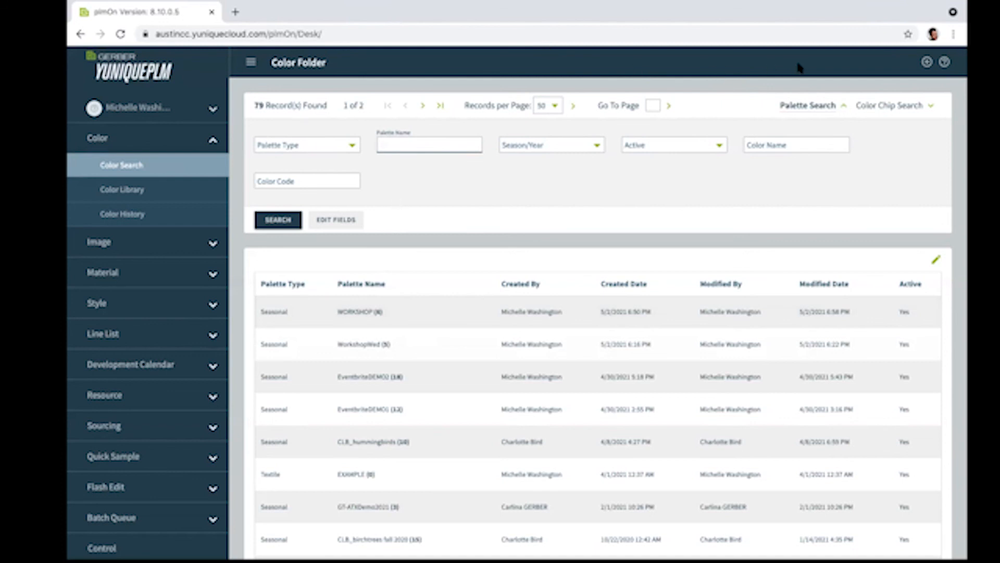
Step: Take the browser window out of full-screen mode
{"action": "mouse_move", "coordinate": [838, 2]}
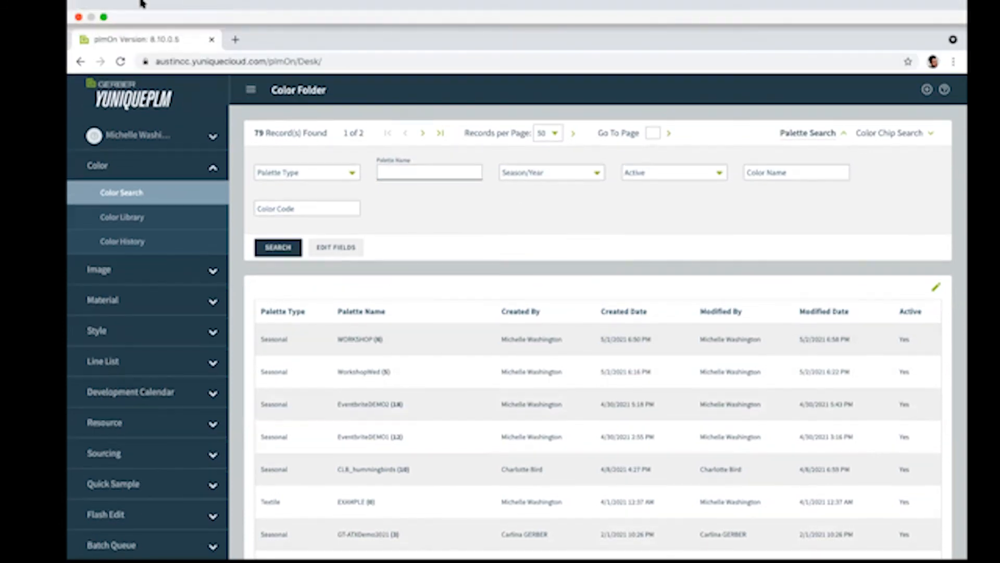
{"action": "left_click", "coordinate": [104, 19]}
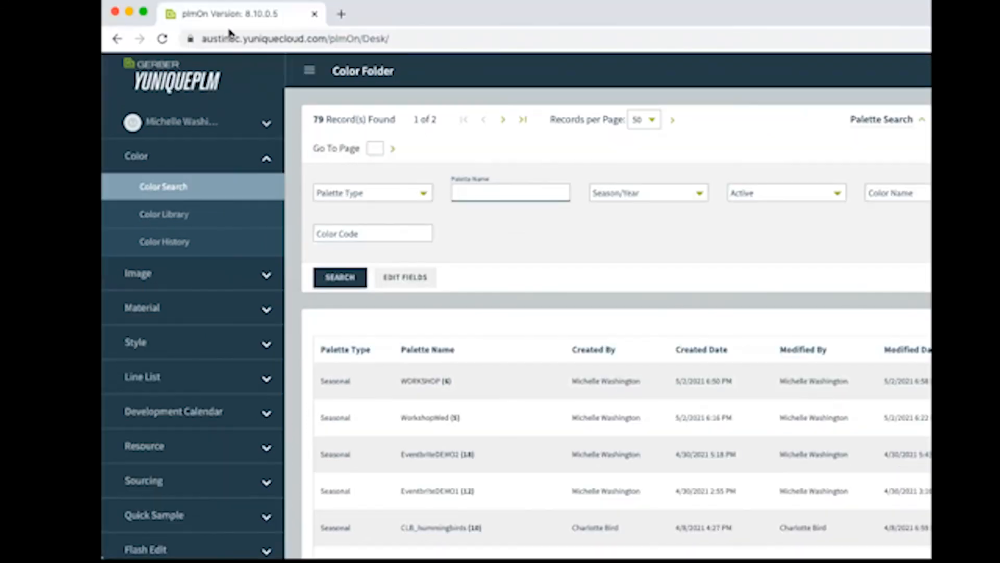